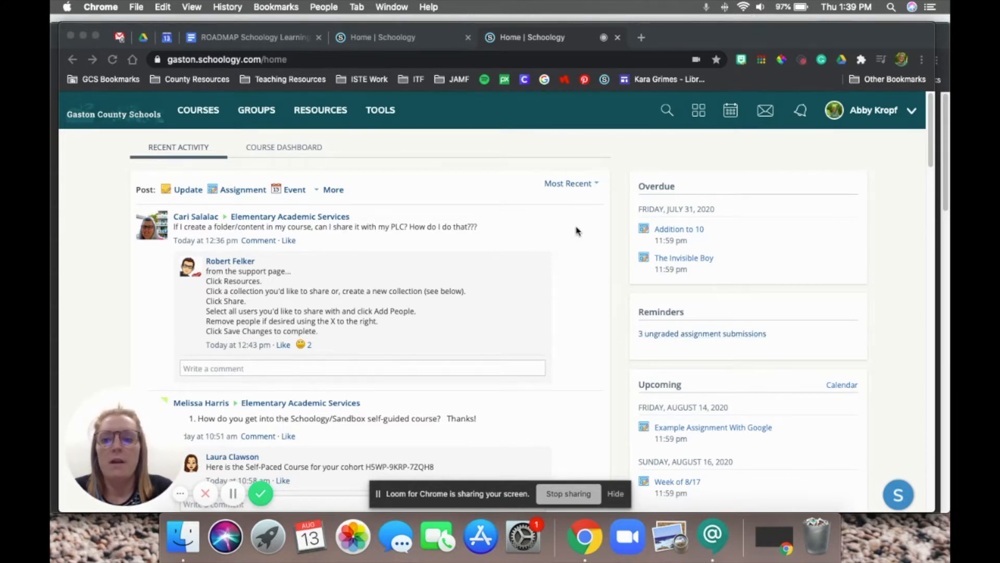
# Step: Select the unshared "Copy of 3-2-1 Reflection" drawing in the Google Drive Resource App and import it as a file
pyautogui.click(332, 112)
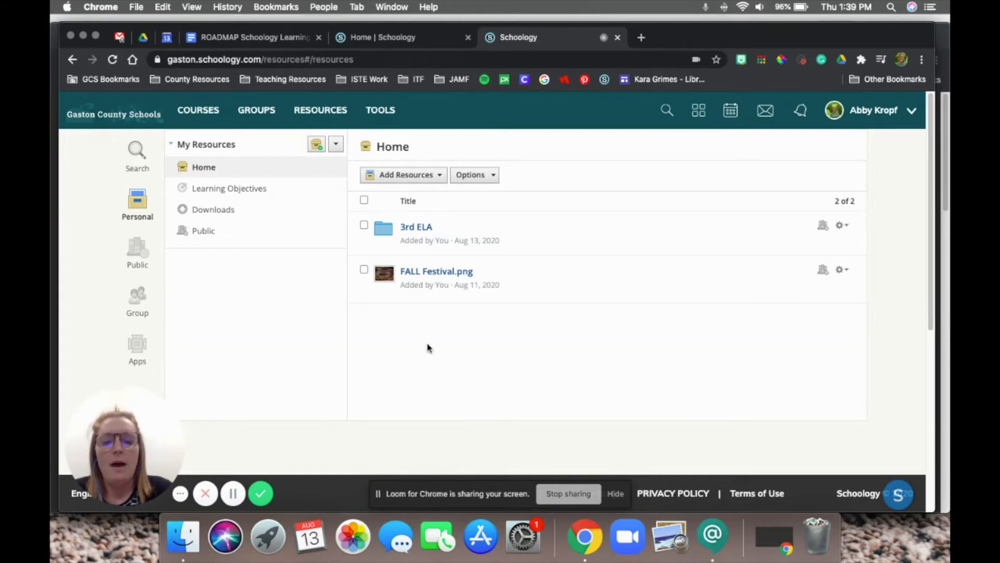
pyautogui.click(139, 346)
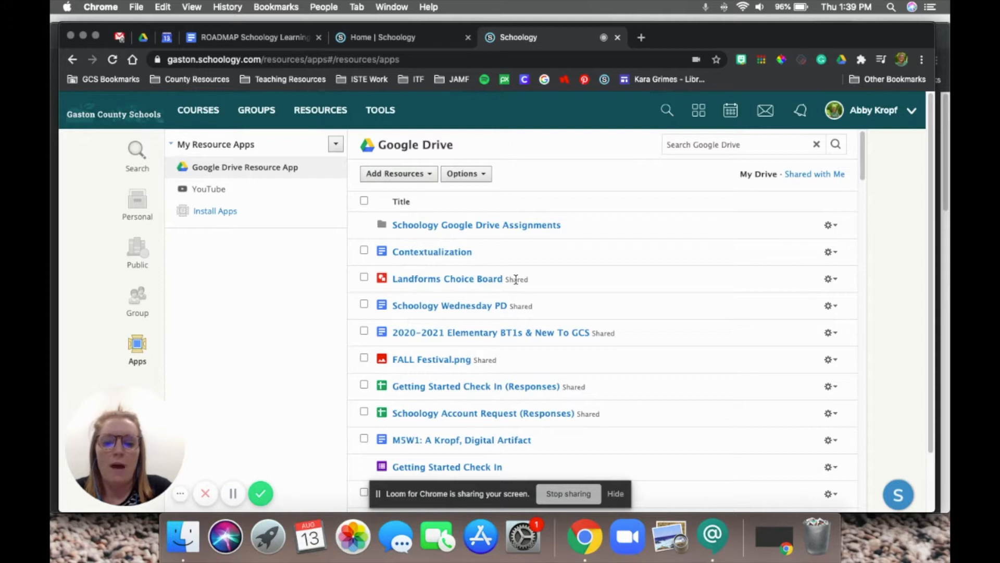
pyautogui.scroll(-5, 468, 283)
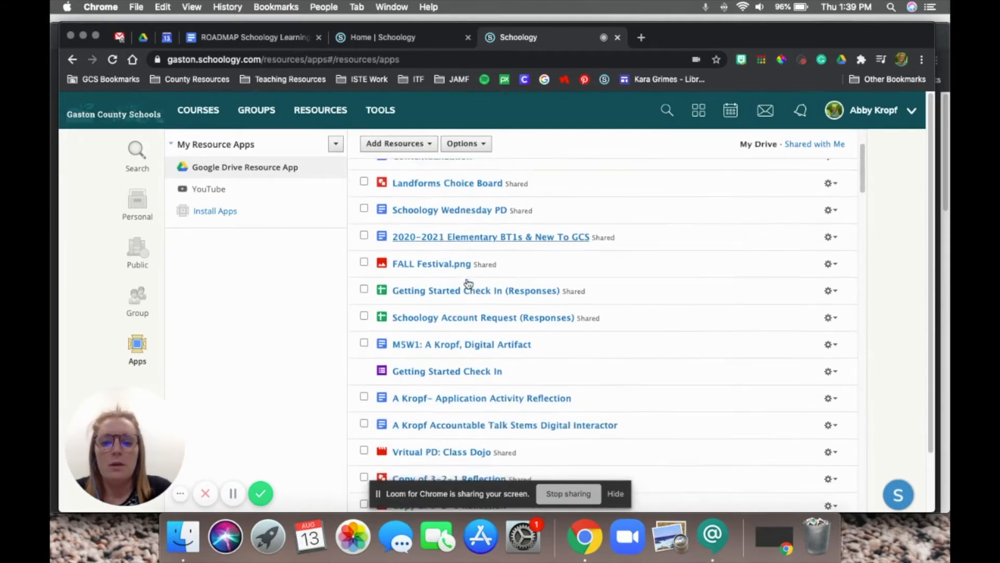
pyautogui.scroll(-3, 466, 283)
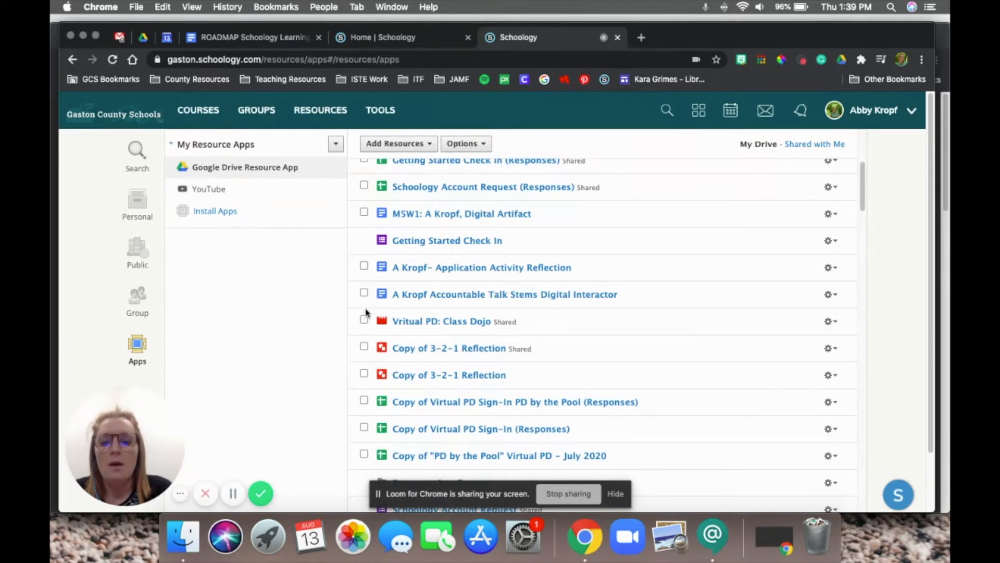
pyautogui.click(364, 374)
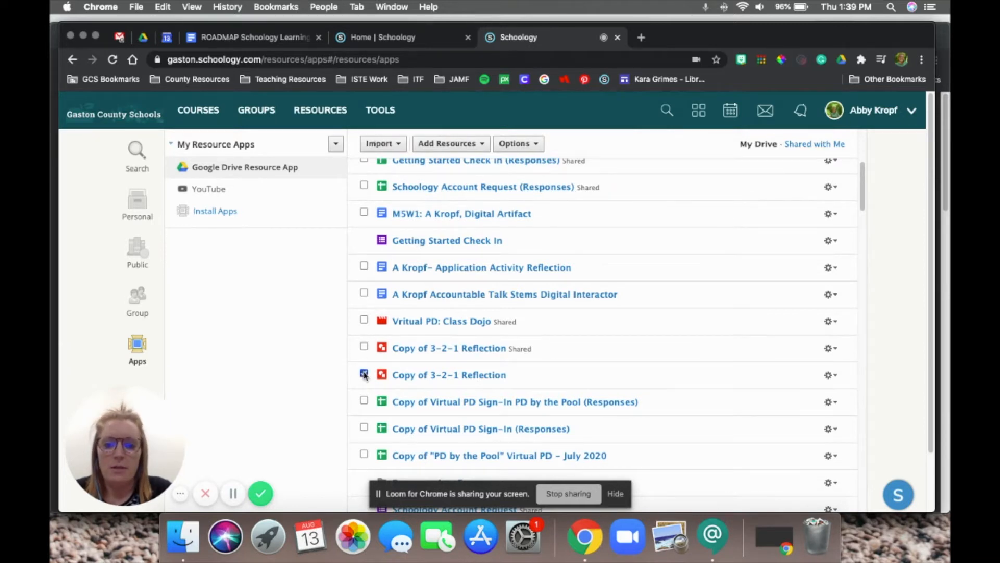
pyautogui.click(399, 146)
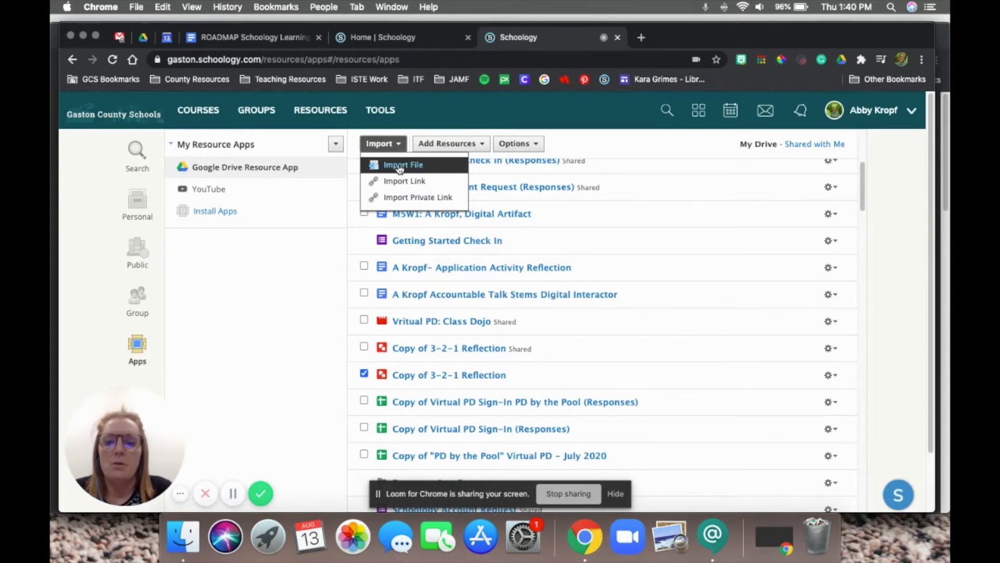
pyautogui.click(400, 167)
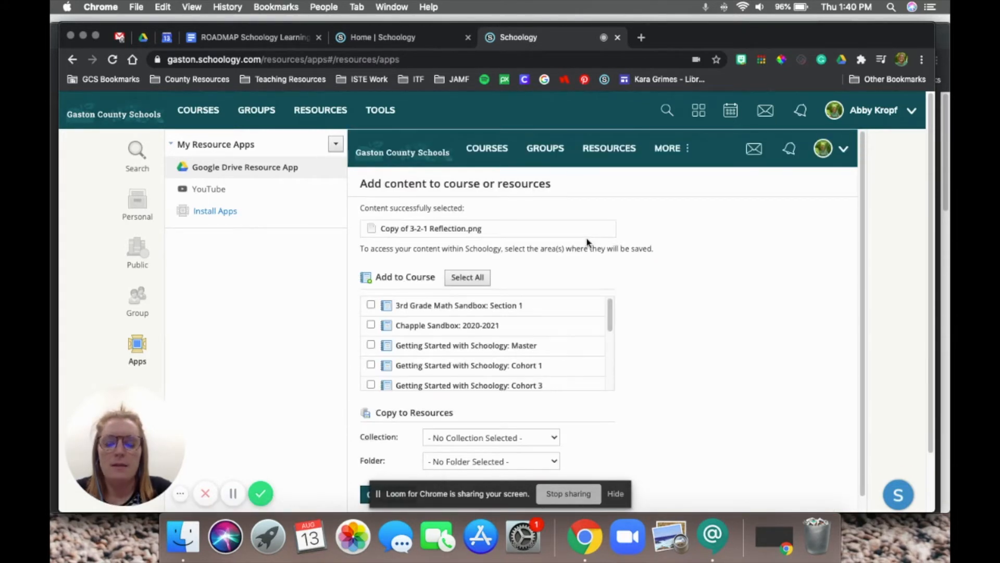
# Step: Copy the imported reflection file to the Home collection in Resources with no folder, without adding it to any course
pyautogui.scroll(-2, 641, 269)
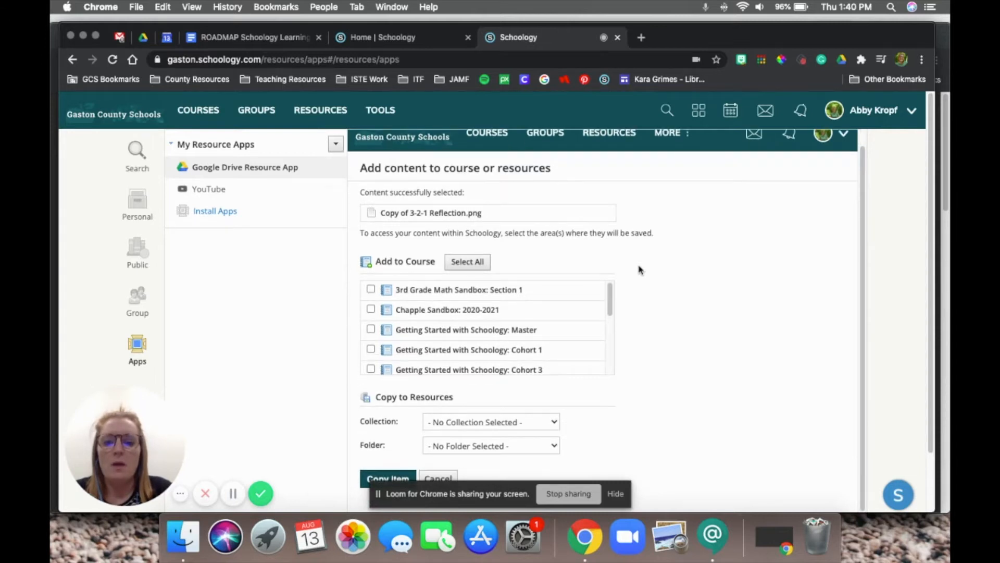
pyautogui.scroll(-3, 385, 318)
pyautogui.scroll(-4, 387, 318)
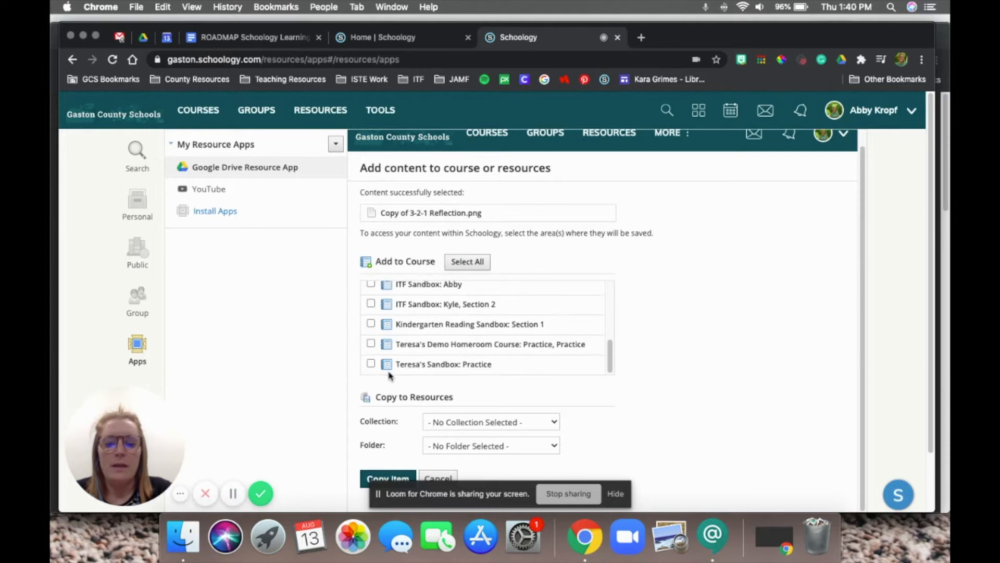
pyautogui.click(512, 423)
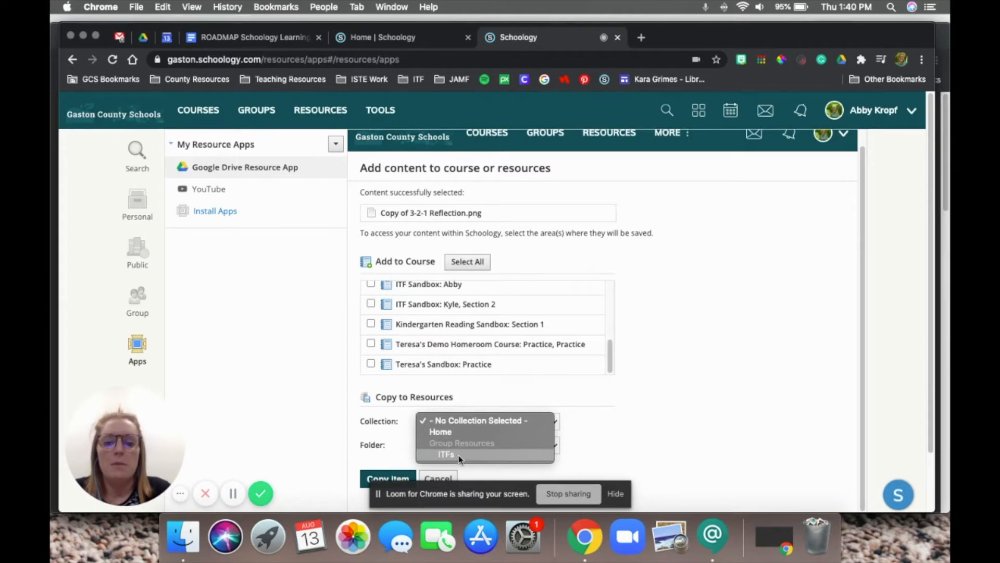
pyautogui.click(442, 432)
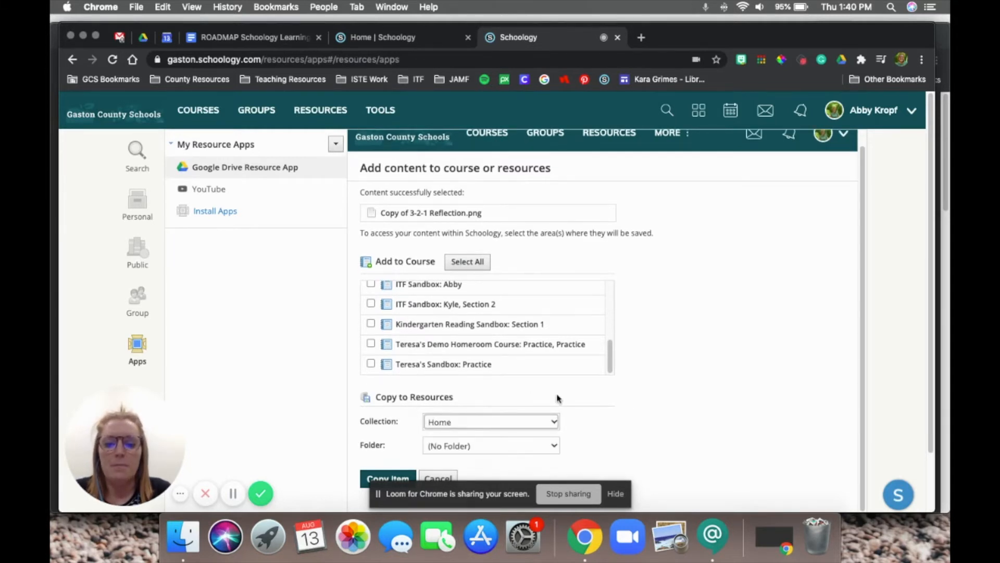
pyautogui.scroll(-2, 613, 393)
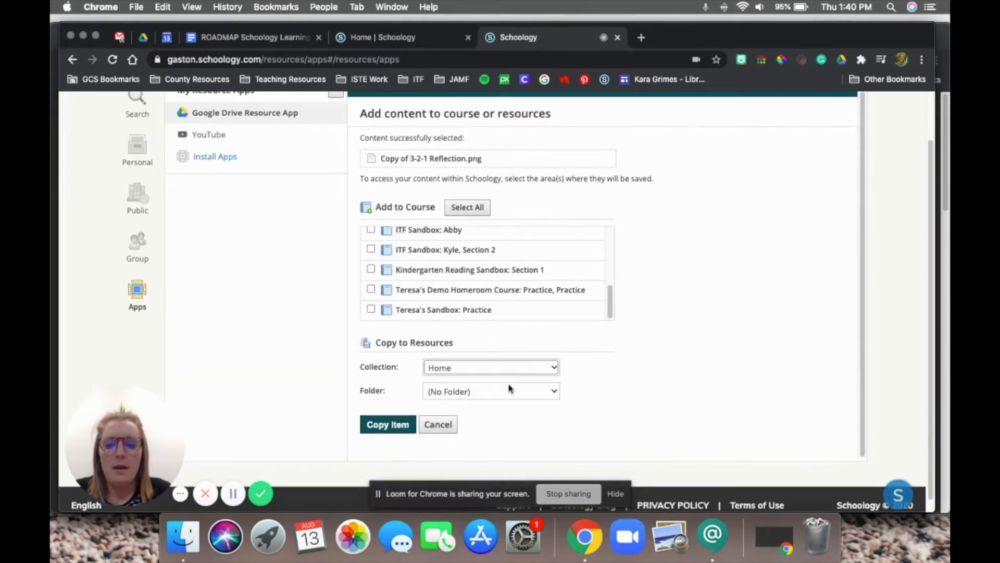
pyautogui.click(505, 395)
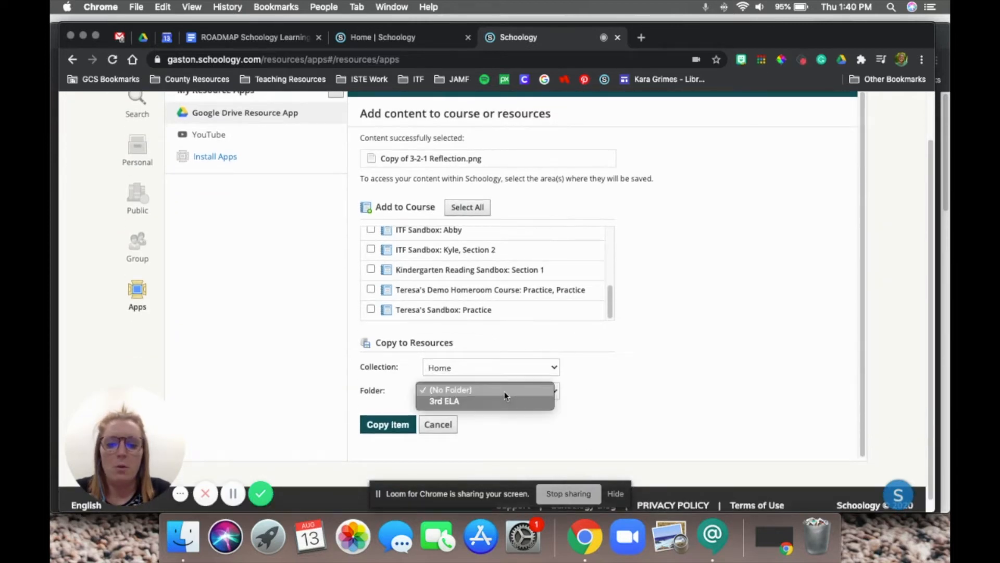
pyautogui.click(458, 391)
pyautogui.scroll(1, 561, 366)
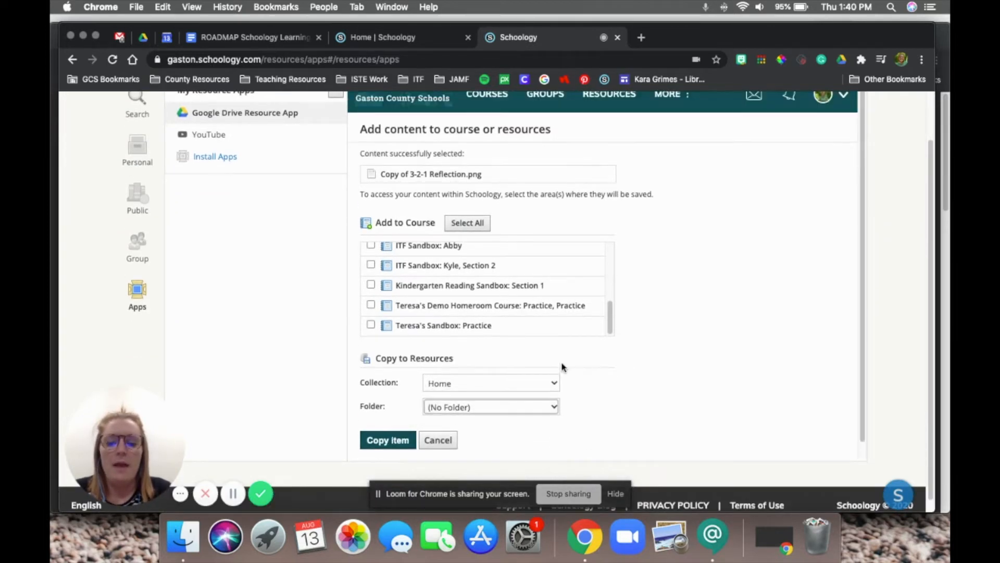
pyautogui.click(393, 441)
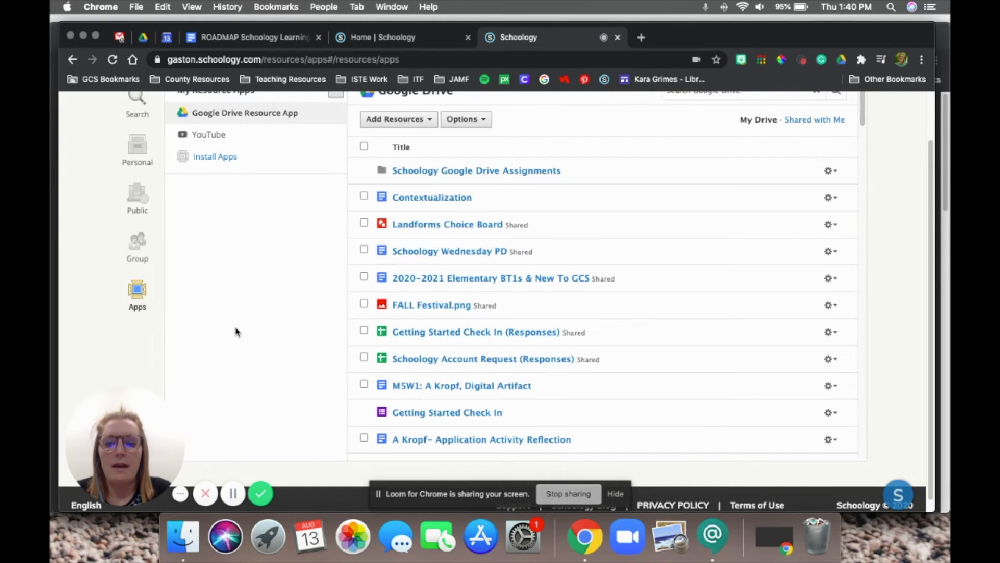
# Step: Preview Copy of 3-2-1 Reflection.png in the Home collection of personal resources, examine the whole image, and close the preview
pyautogui.scroll(2, 234, 330)
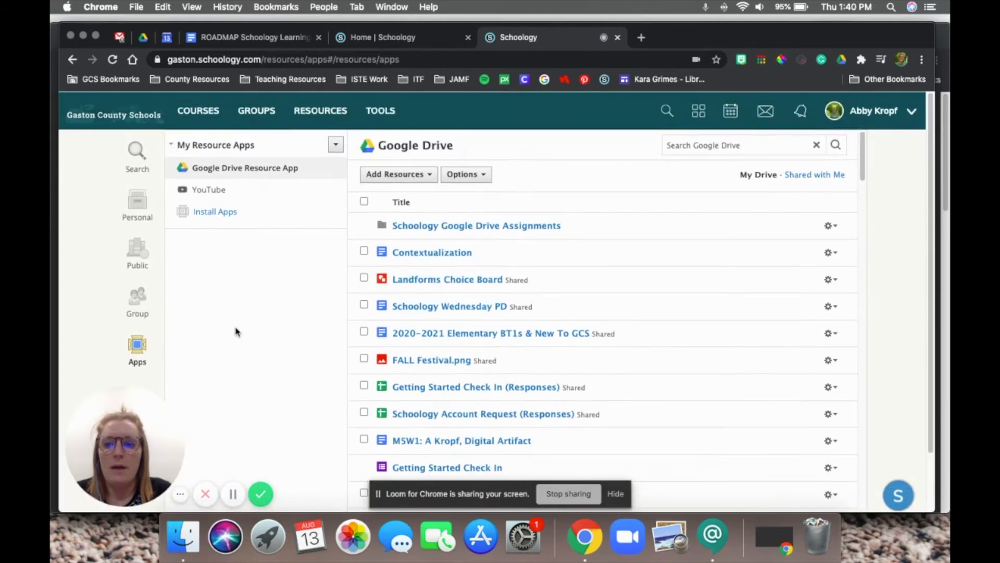
pyautogui.click(141, 202)
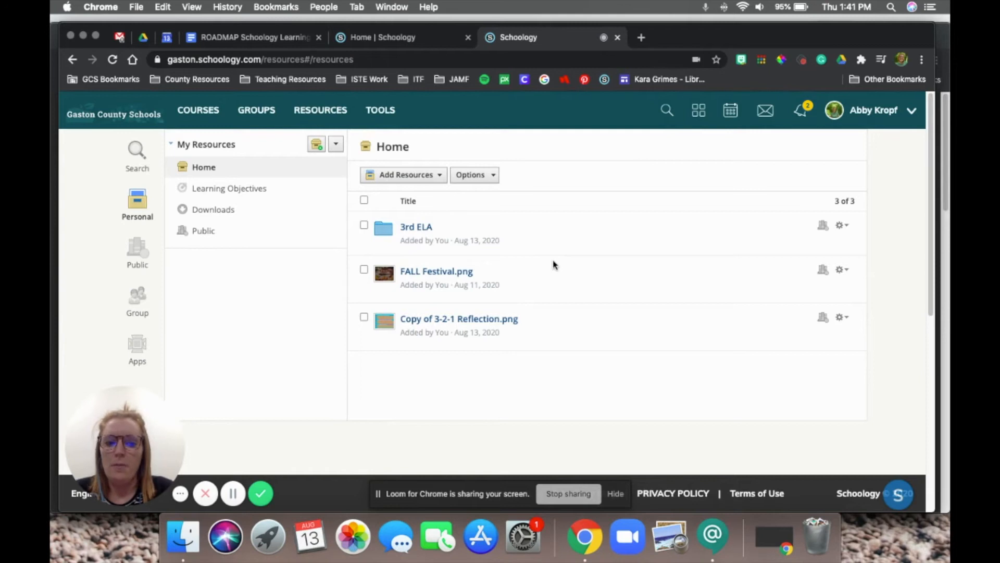
pyautogui.click(468, 323)
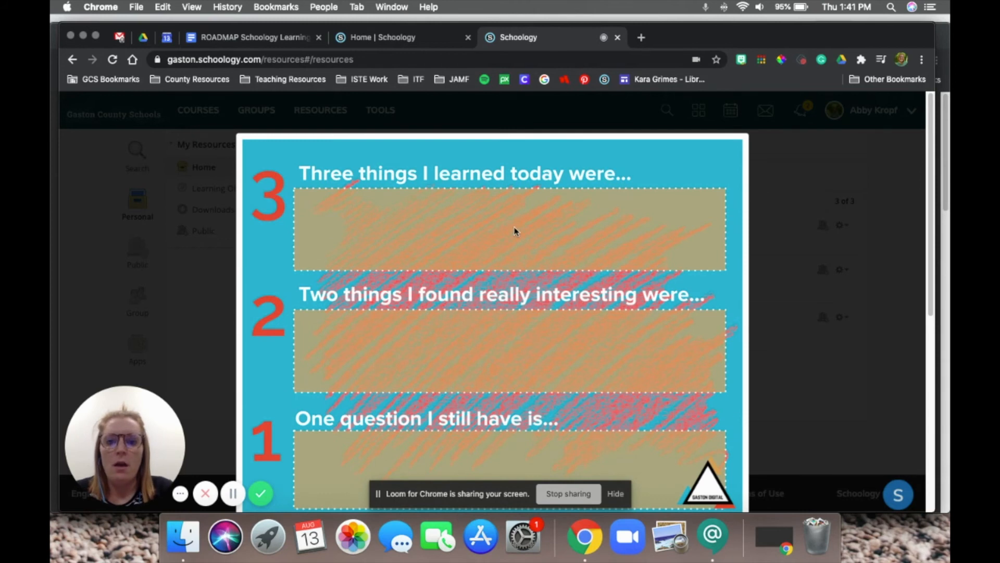
pyautogui.scroll(-4, 523, 223)
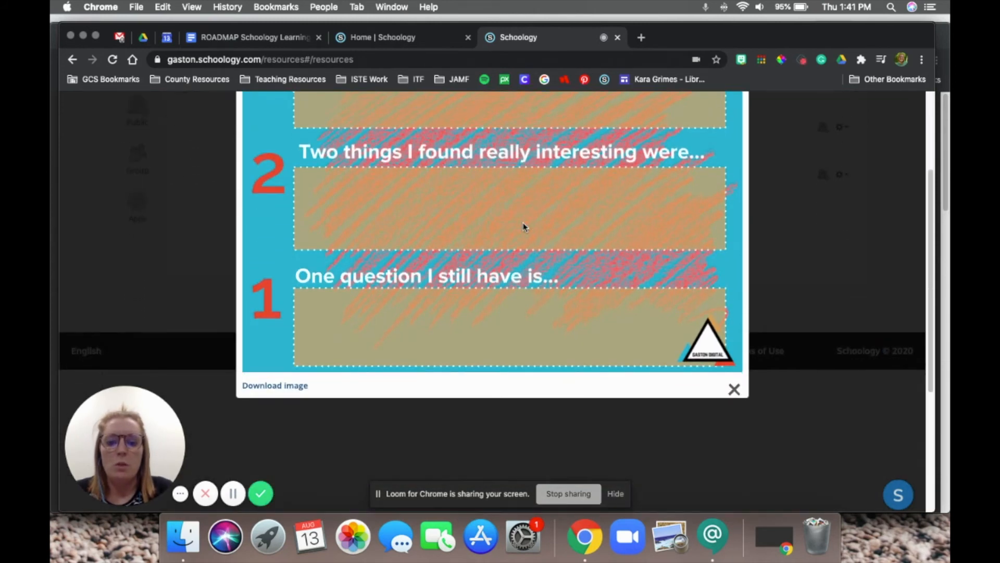
pyautogui.scroll(4, 523, 223)
pyautogui.scroll(-4, 523, 223)
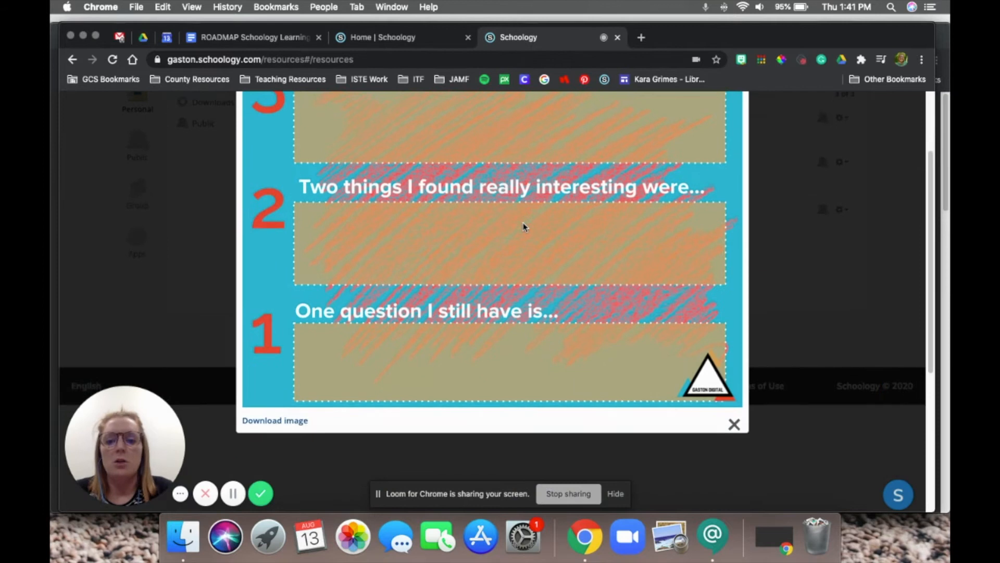
pyautogui.click(734, 424)
pyautogui.scroll(2, 451, 297)
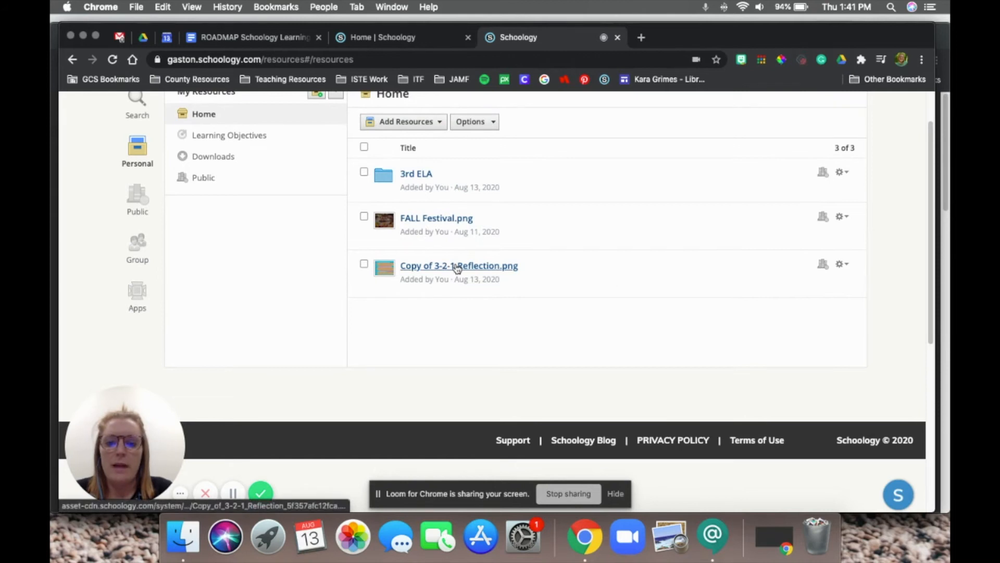
# Step: Add Copy of 3-2-1 Reflection.png from personal resources to the ITF Sandbox course, leaving the folder as (None)
pyautogui.click(843, 265)
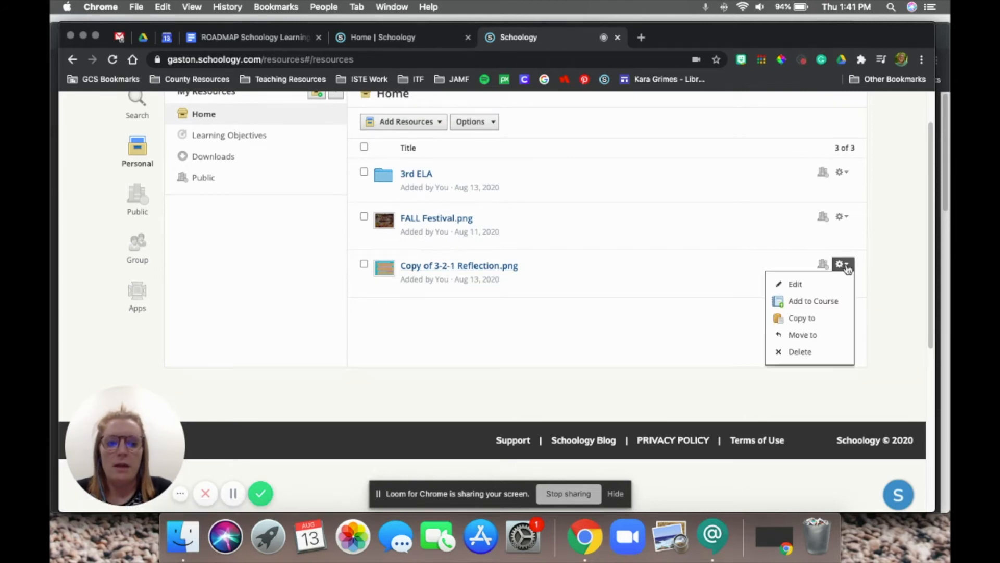
pyautogui.click(831, 303)
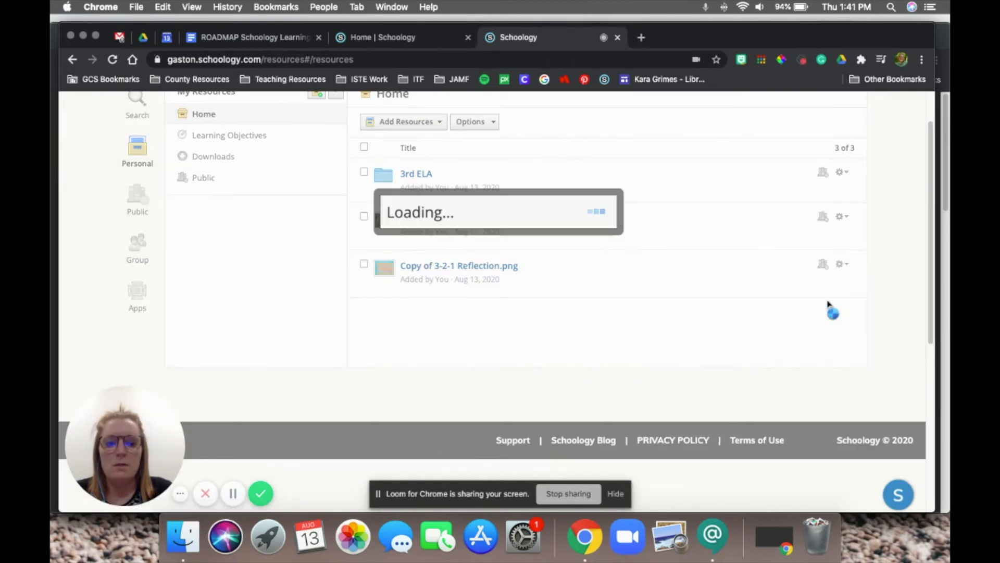
pyautogui.scroll(-2, 360, 272)
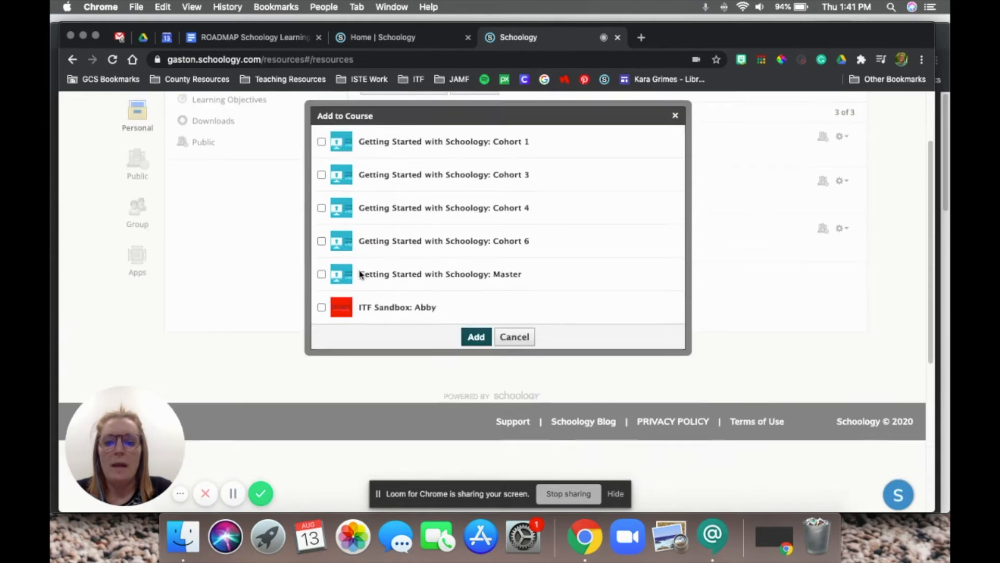
pyautogui.click(322, 299)
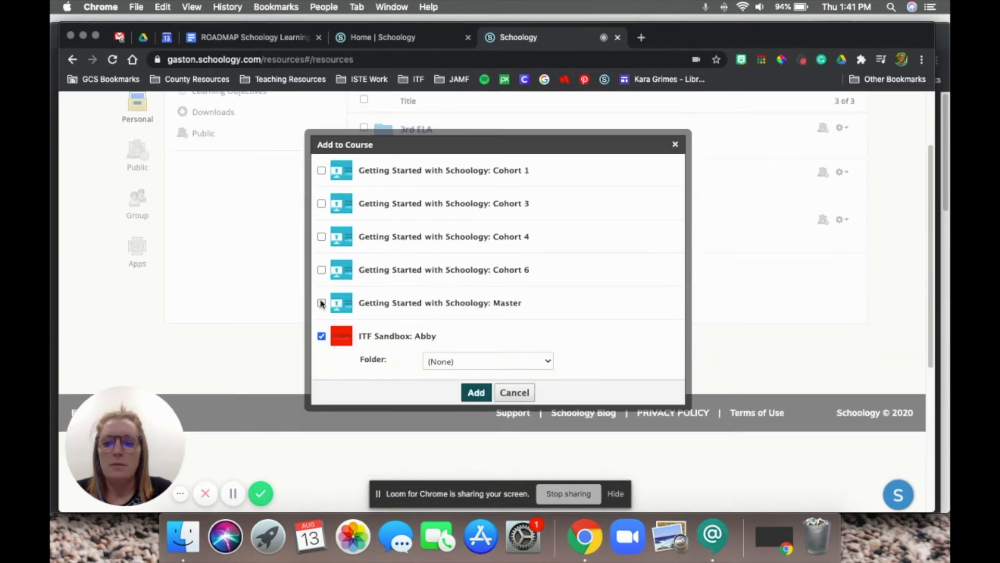
pyautogui.click(475, 393)
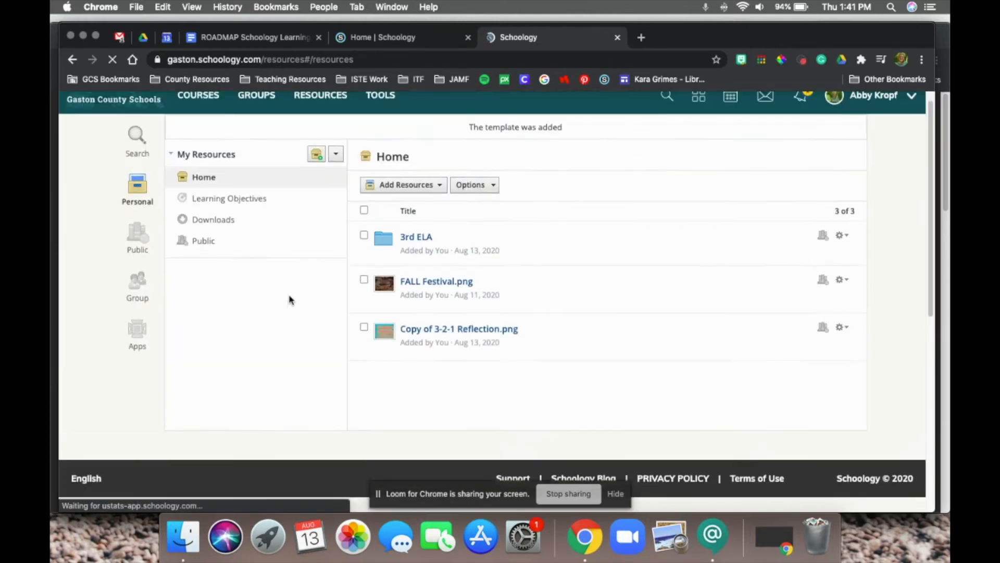
# Step: Open the ITF Sandbox course and locate the added reflection image at the end of its materials
pyautogui.click(195, 115)
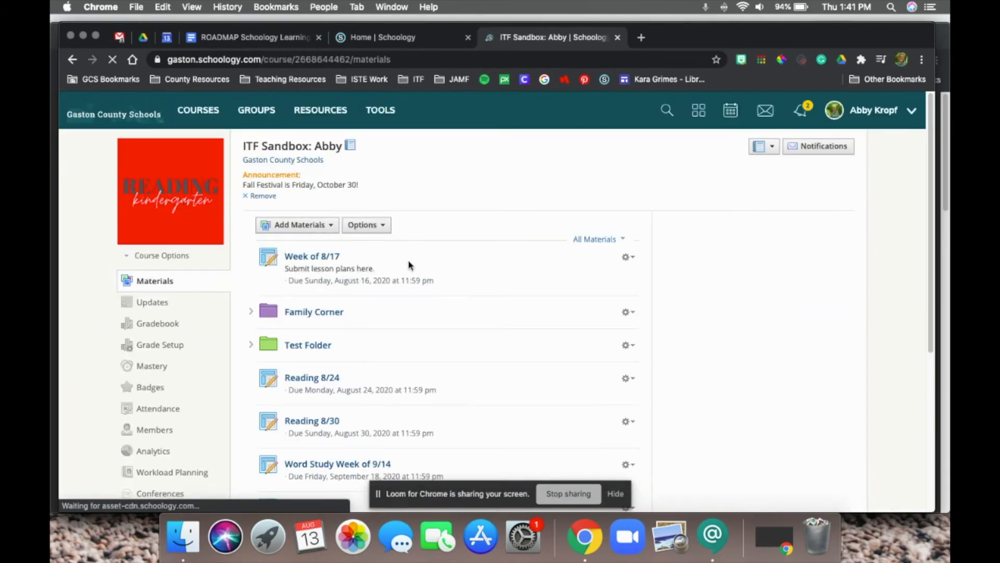
pyautogui.scroll(-2, 454, 286)
pyautogui.scroll(-5, 453, 286)
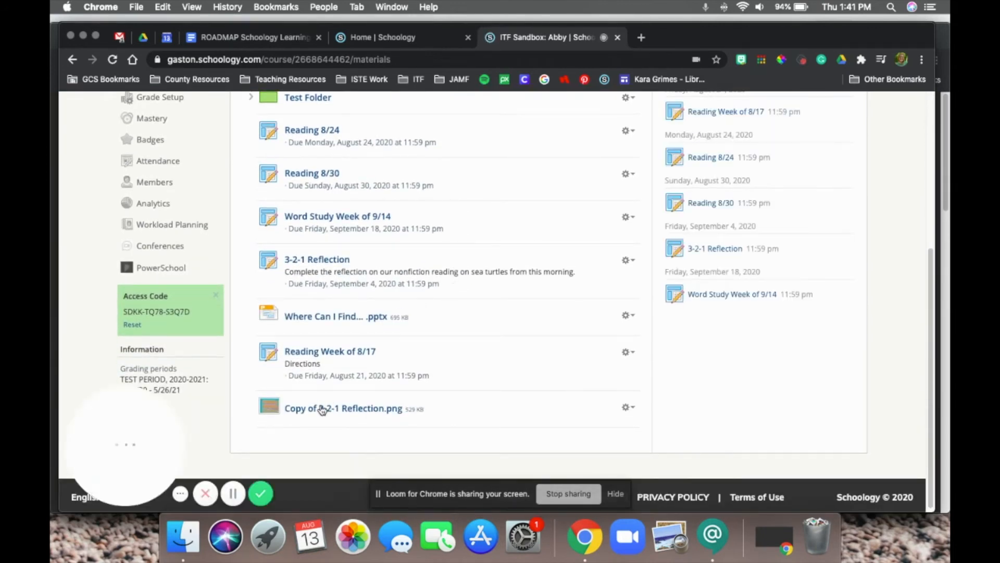
# Step: Open Copy of 3-2-1 Reflection.png from the course materials and examine how the full image displays
pyautogui.click(340, 409)
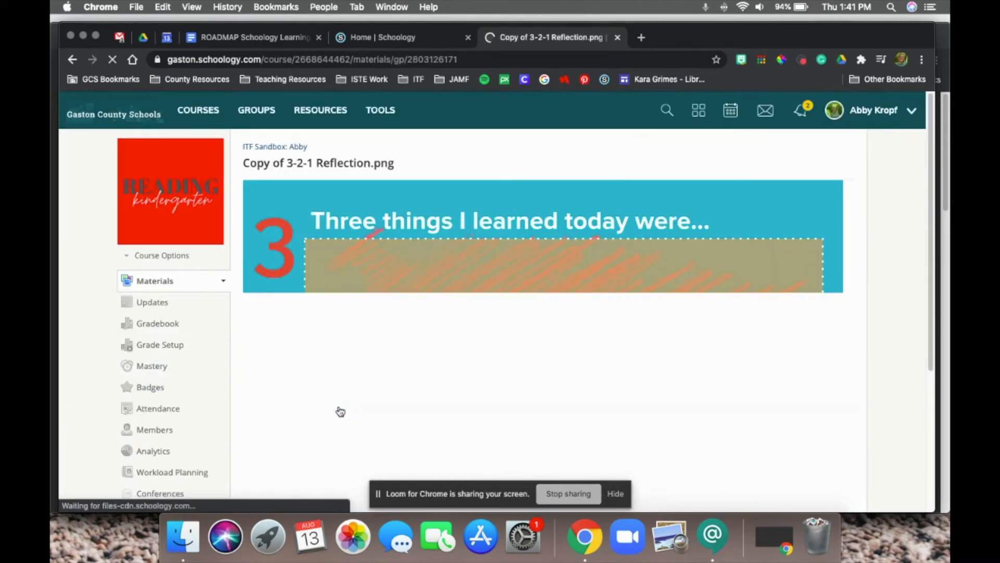
pyautogui.scroll(-5, 636, 263)
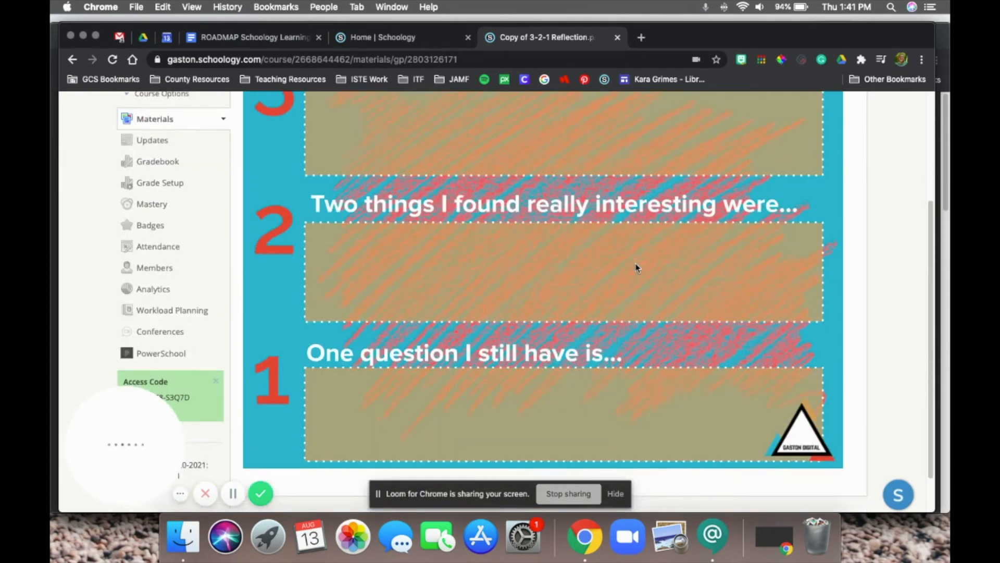
pyautogui.scroll(-2, 635, 263)
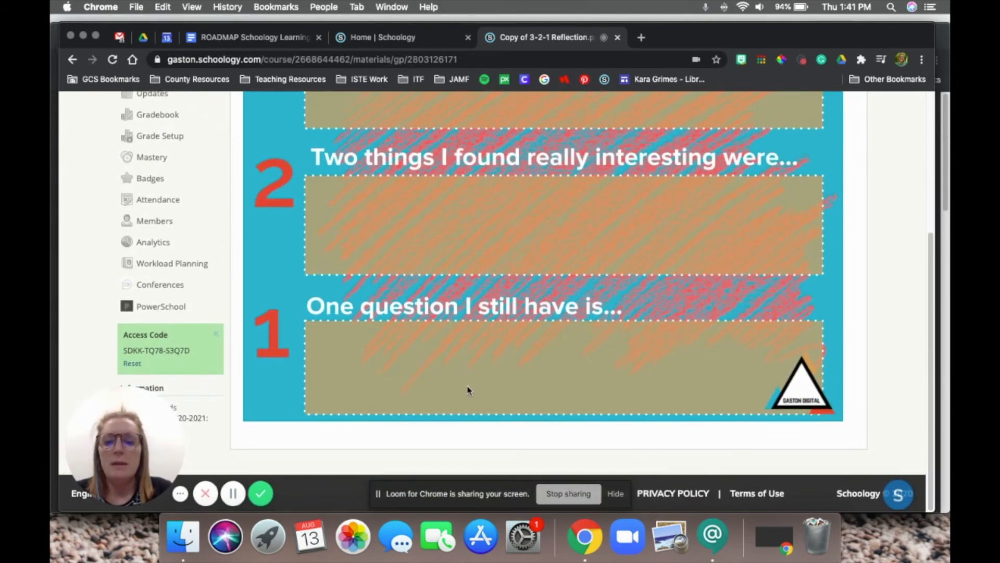
pyautogui.scroll(5, 468, 389)
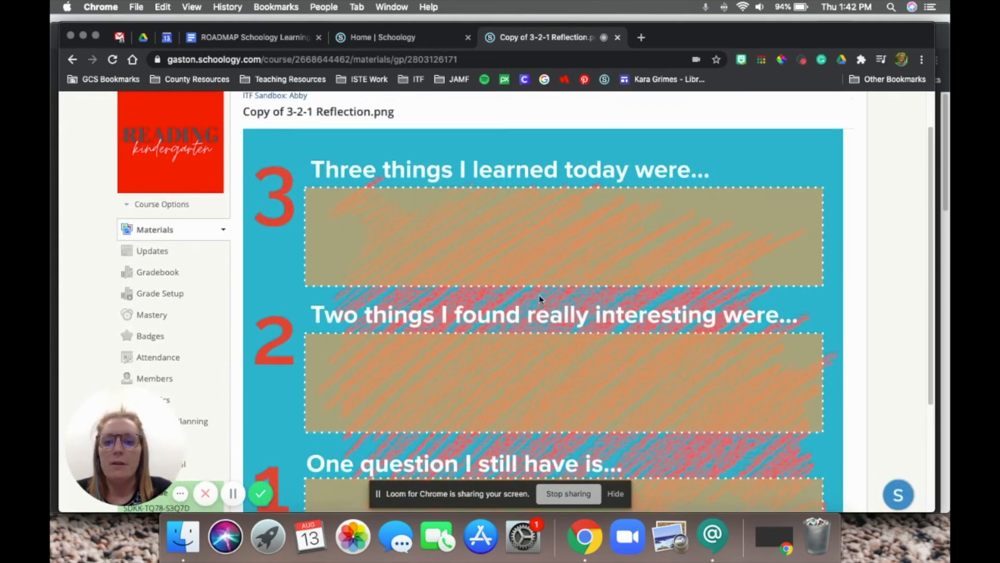
pyautogui.scroll(2, 541, 300)
pyautogui.scroll(-6, 541, 300)
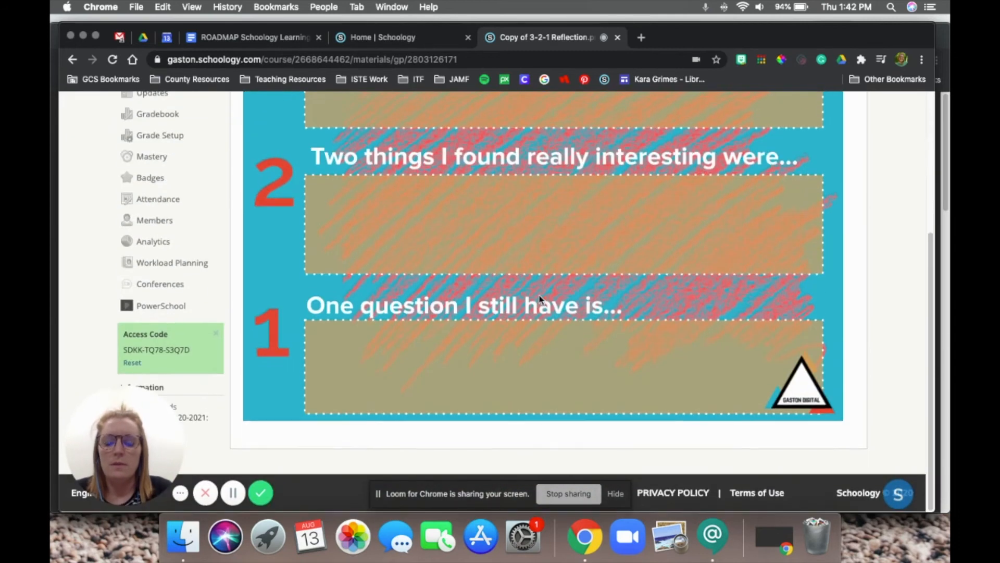
pyautogui.scroll(5, 541, 299)
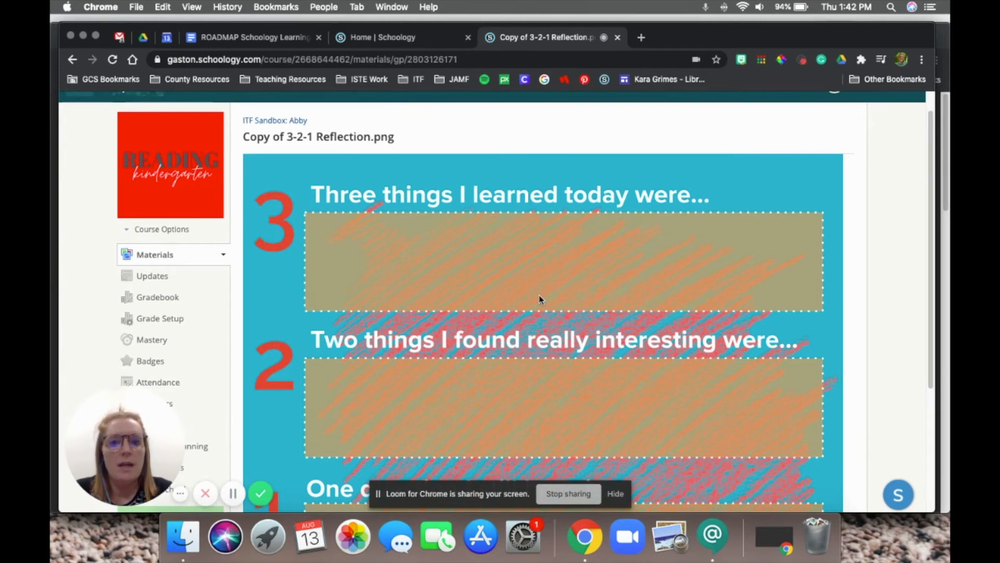
pyautogui.scroll(-5, 539, 299)
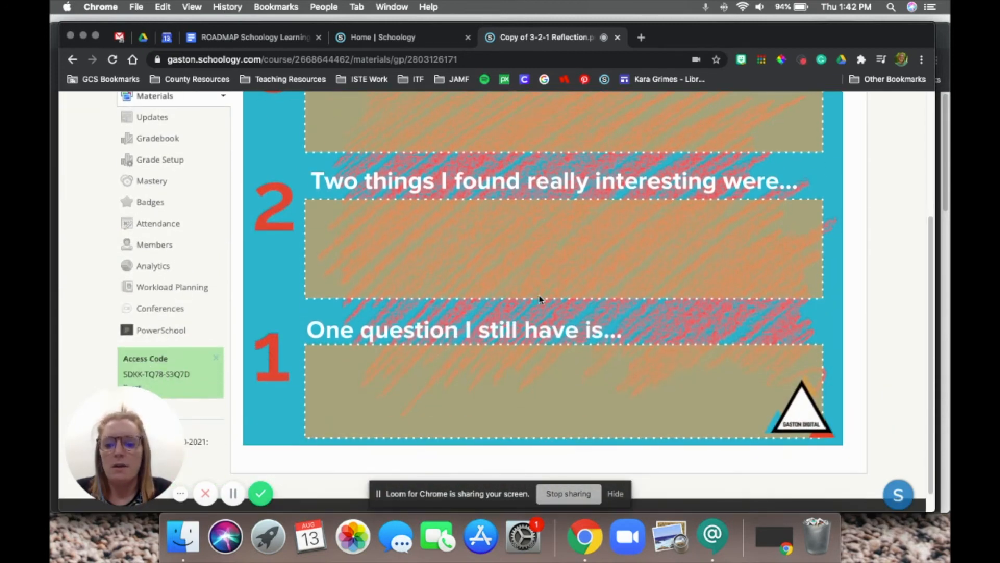
# Step: Leave the reflection image page and return to the ITF Sandbox course's full materials list
pyautogui.scroll(6, 539, 299)
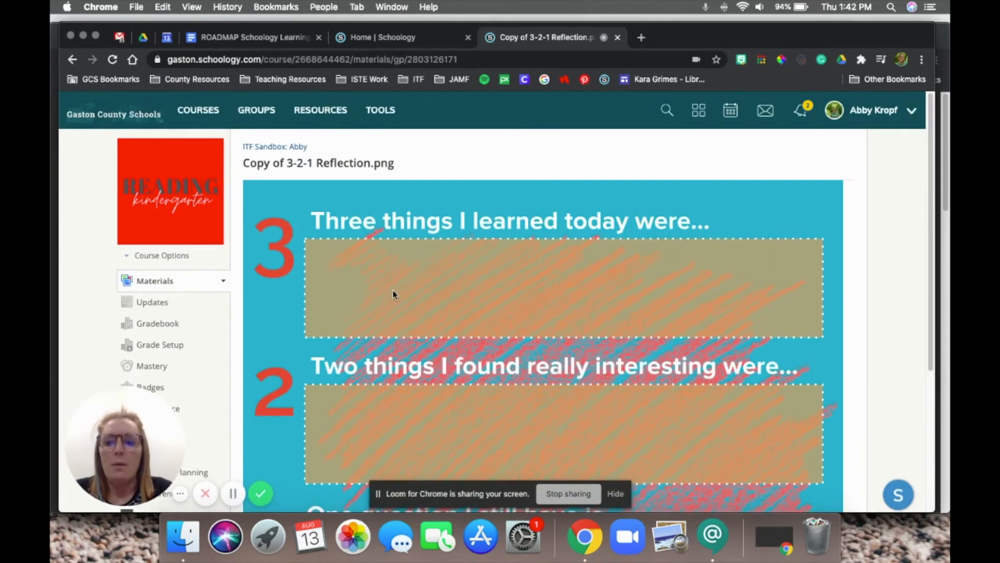
pyautogui.click(223, 282)
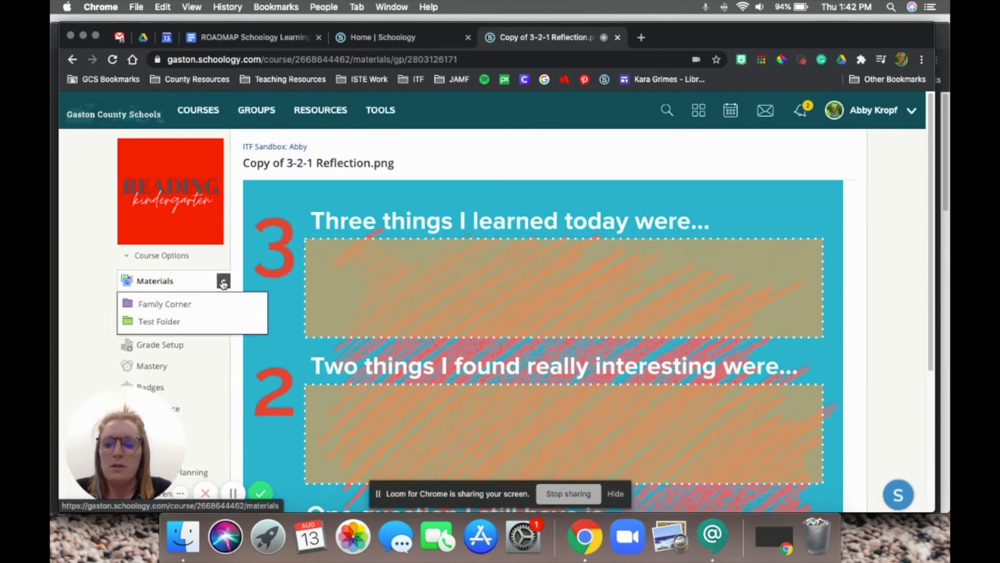
pyautogui.click(141, 280)
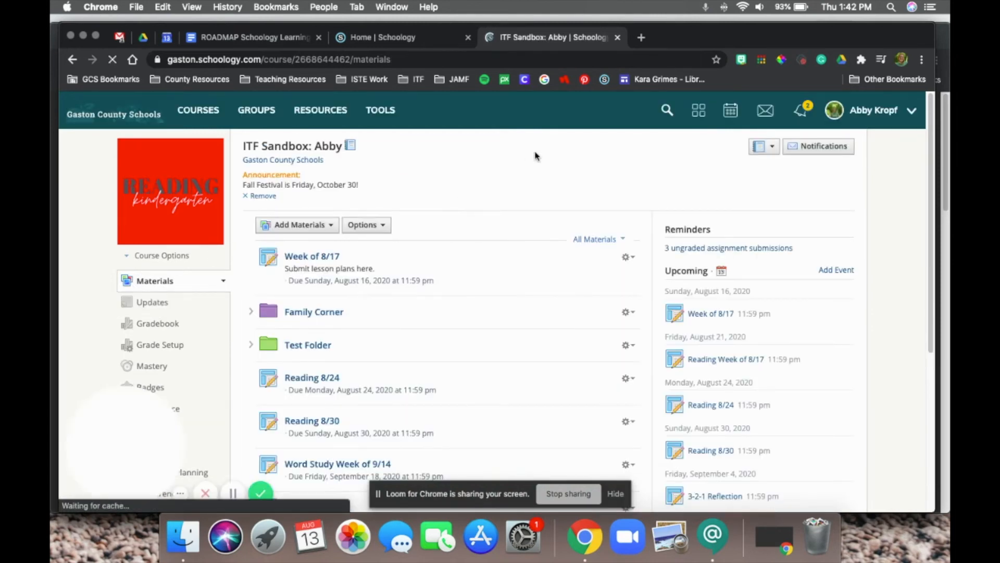
# Step: Start a new assignment in the course materials named Reading September 1, with the description Directions
pyautogui.click(333, 229)
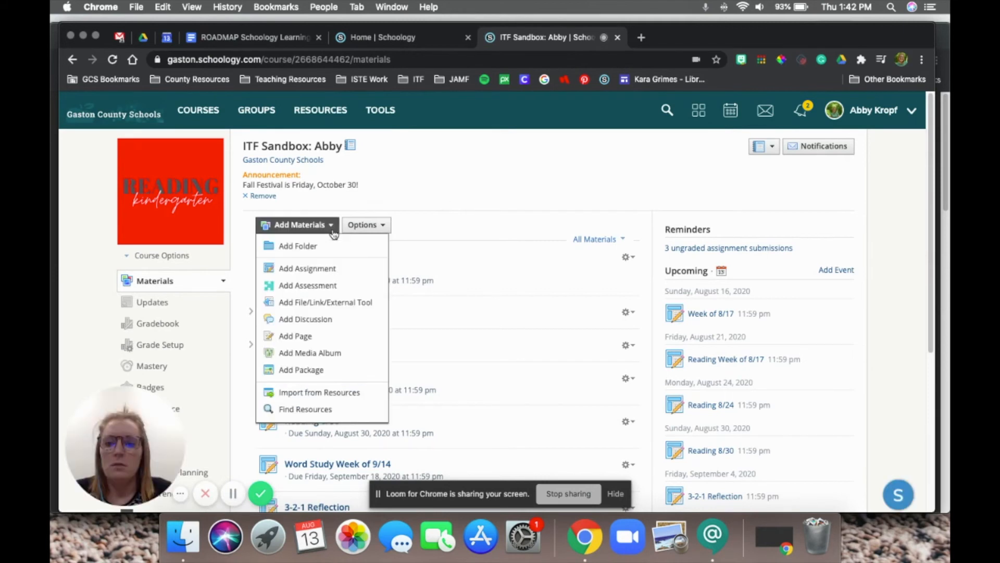
pyautogui.click(318, 270)
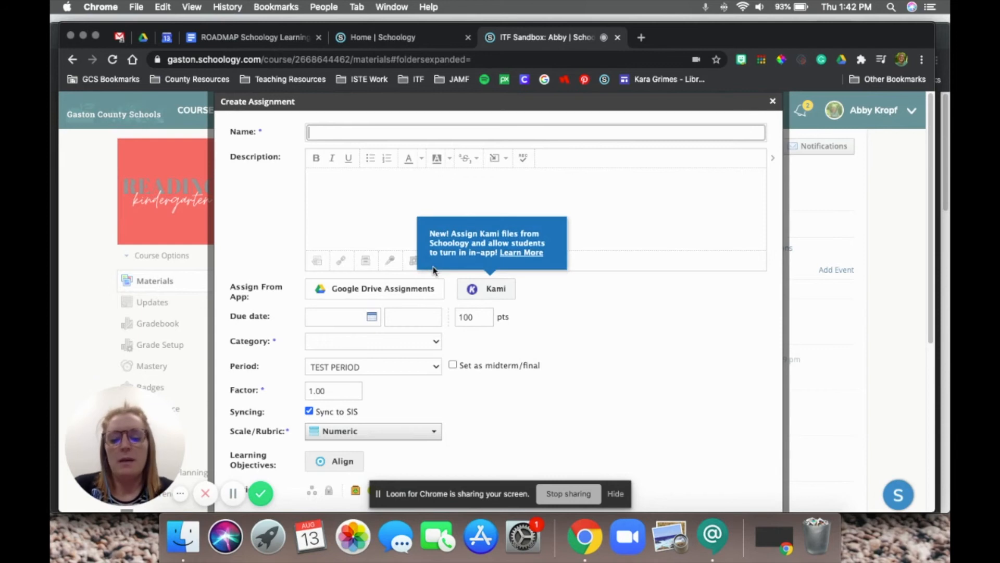
pyautogui.write('Readi')
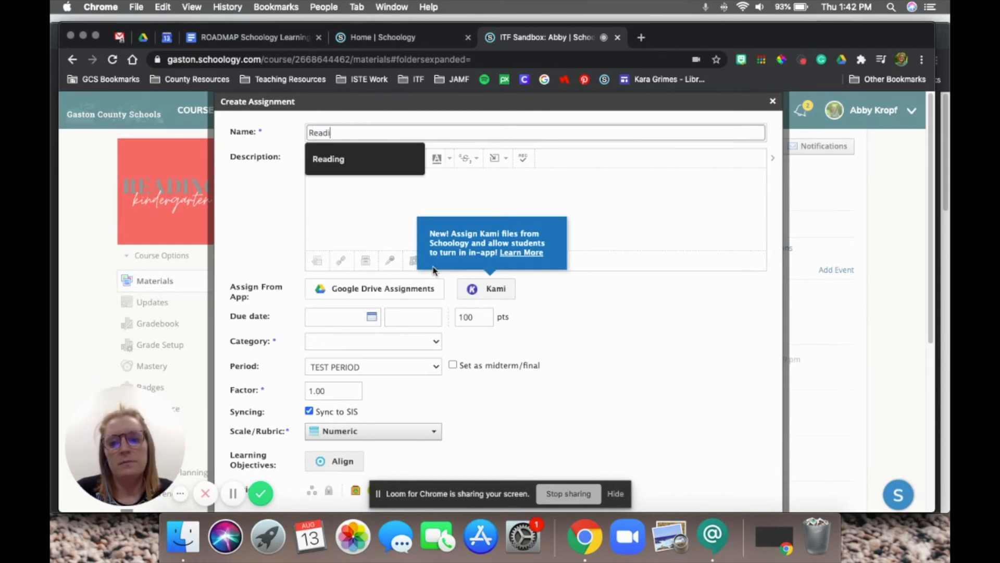
pyautogui.write('ng September 1')
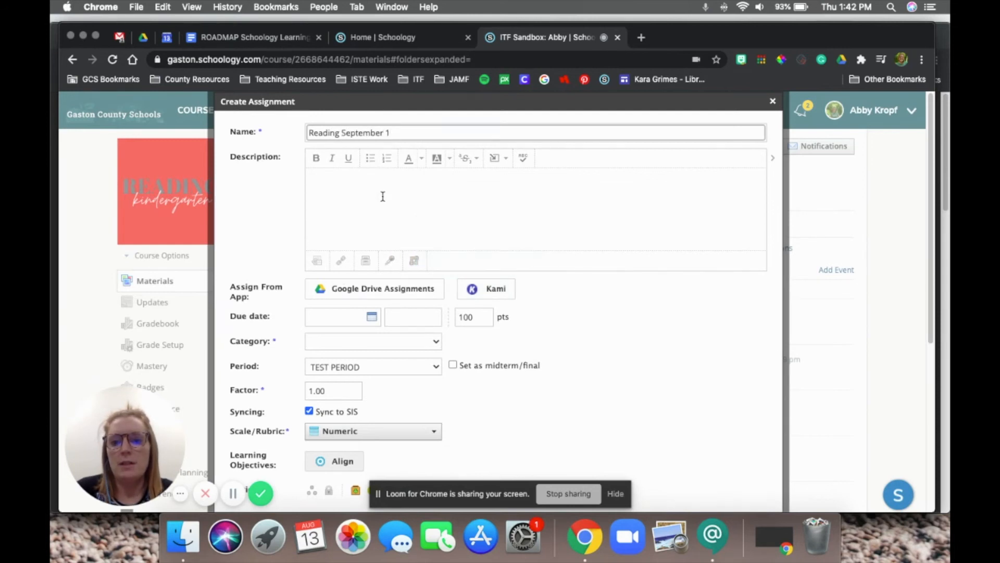
pyautogui.click(383, 196)
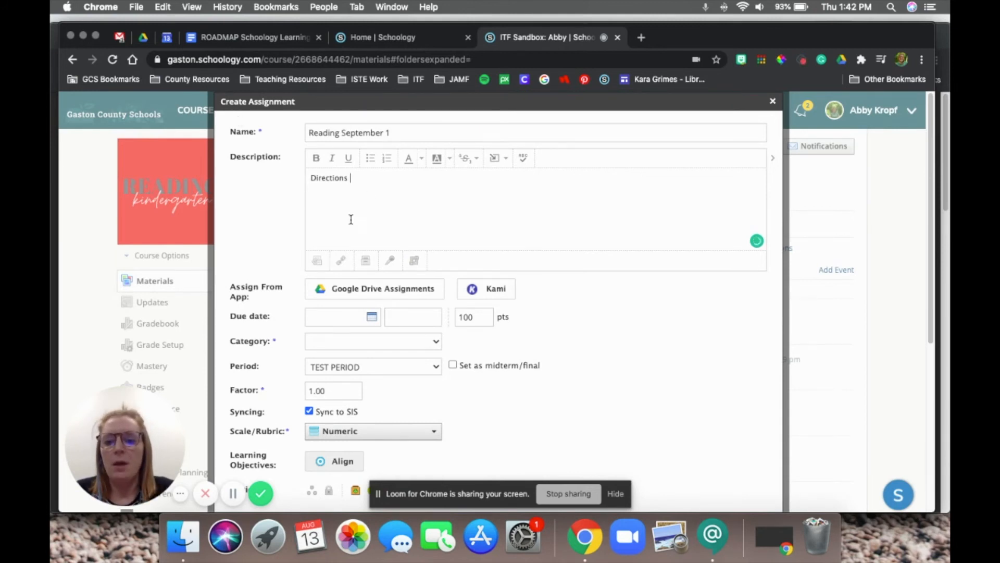
# Step: Attach the Where Can I Find... slides file from My Drive to the assignment through Google Drive Assignments
pyautogui.click(369, 295)
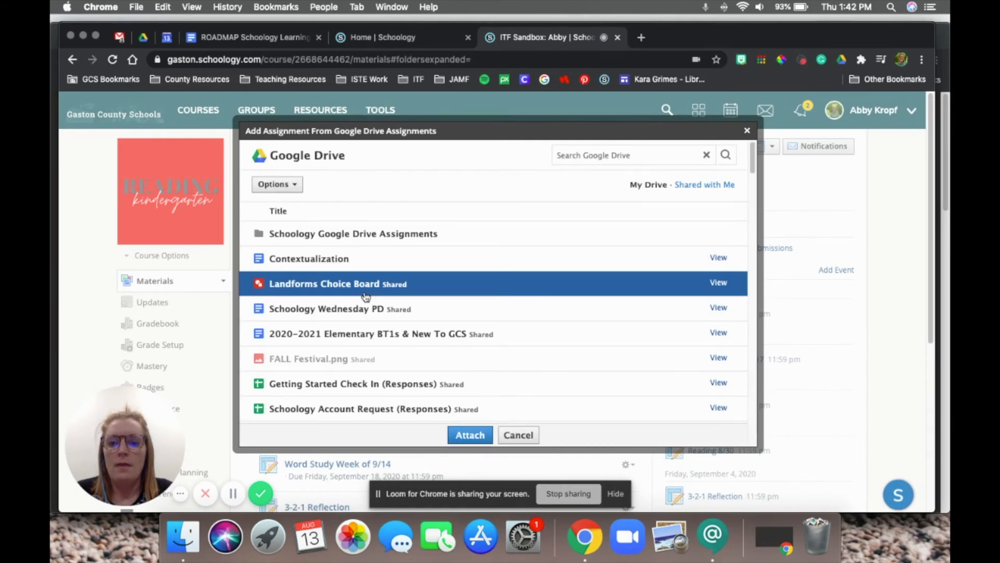
pyautogui.scroll(-5, 320, 284)
pyautogui.scroll(-4, 320, 284)
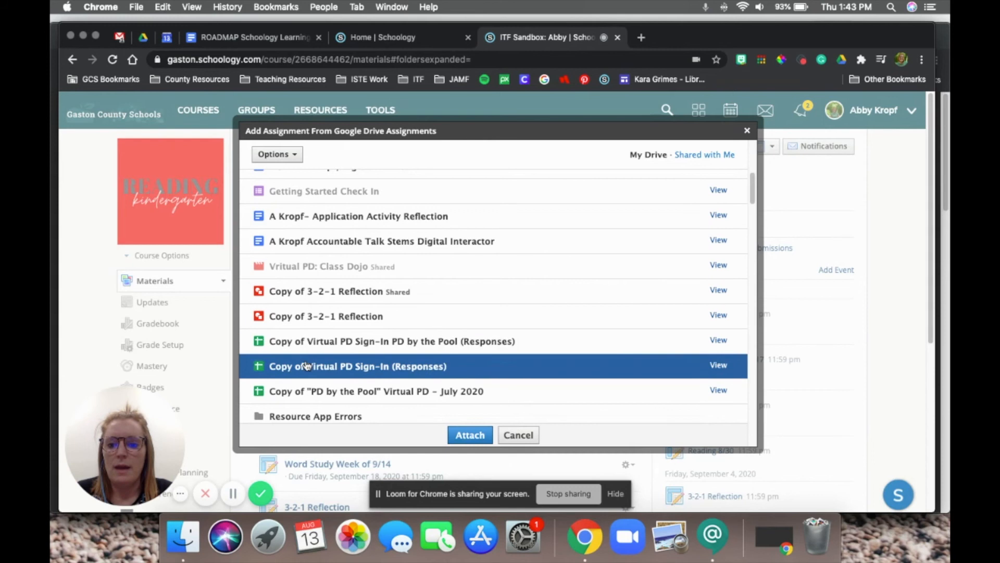
pyautogui.scroll(-7, 307, 365)
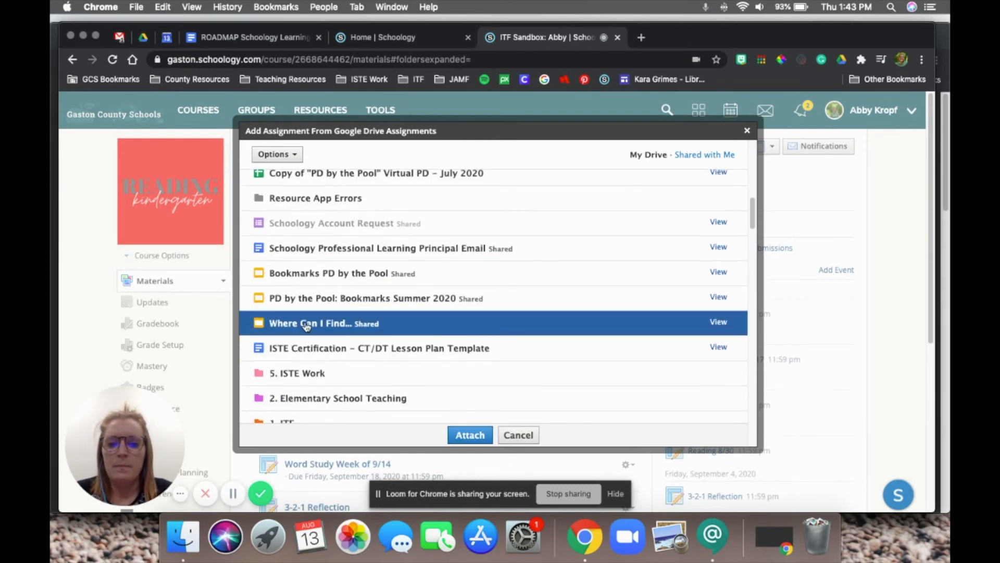
pyautogui.click(306, 326)
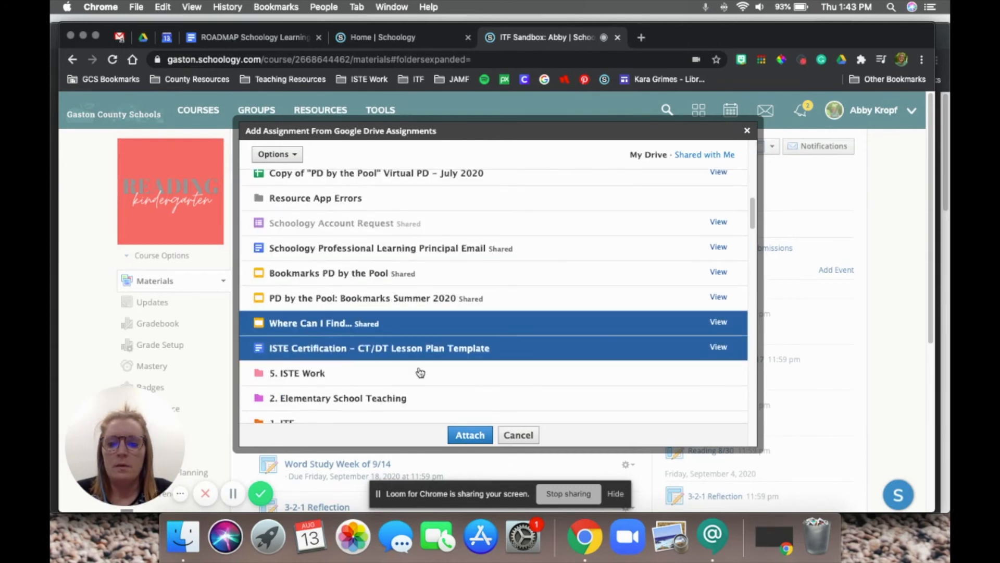
pyautogui.click(470, 435)
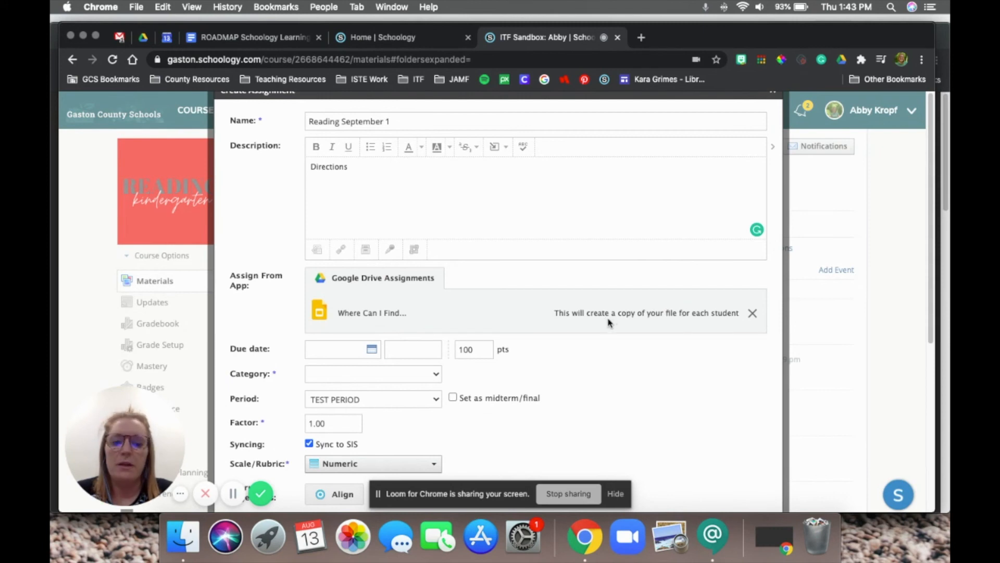
# Step: Set the assignment's due date to 9/04/20 and its category to (Ungraded), and create it
pyautogui.click(359, 351)
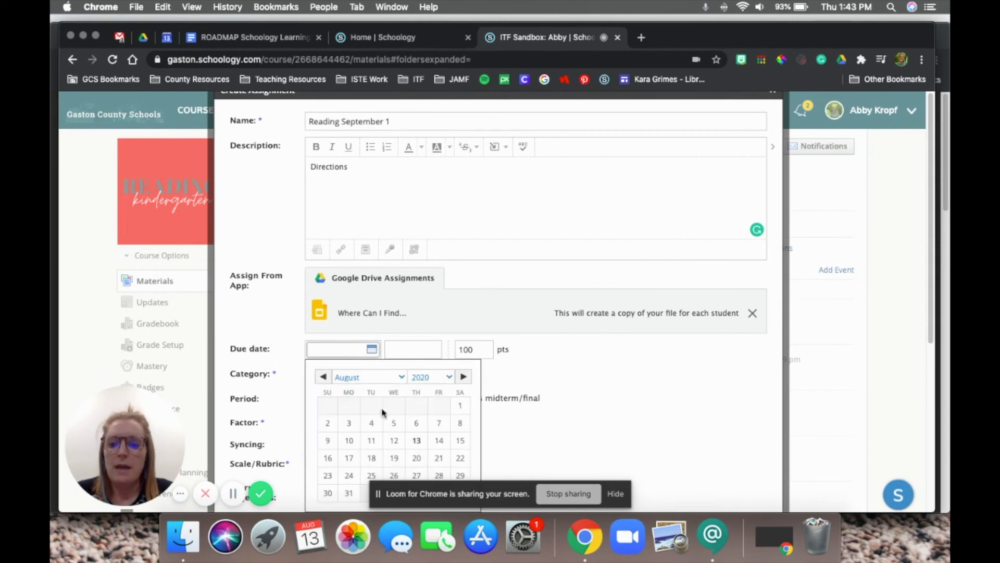
pyautogui.click(461, 382)
pyautogui.click(441, 406)
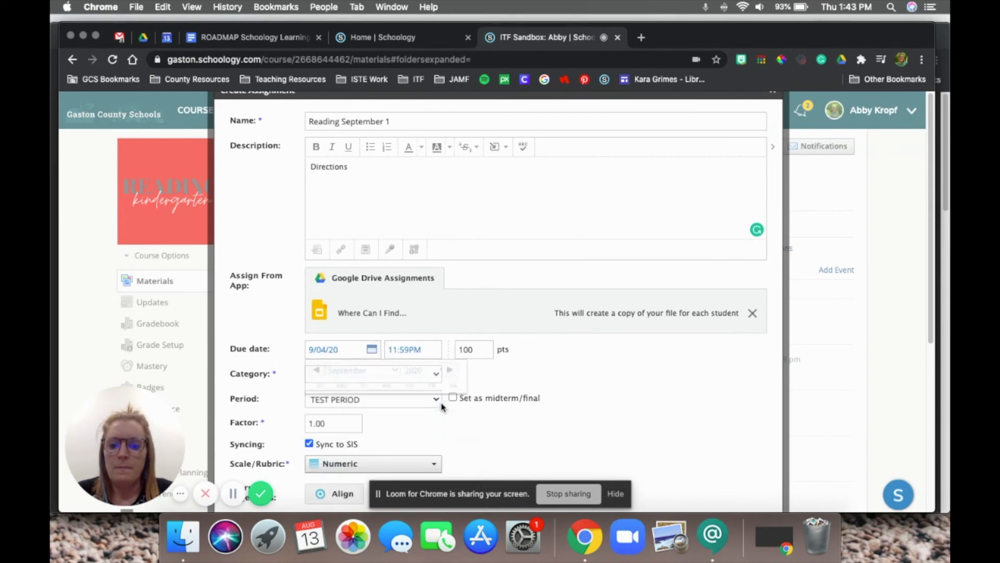
pyautogui.click(384, 373)
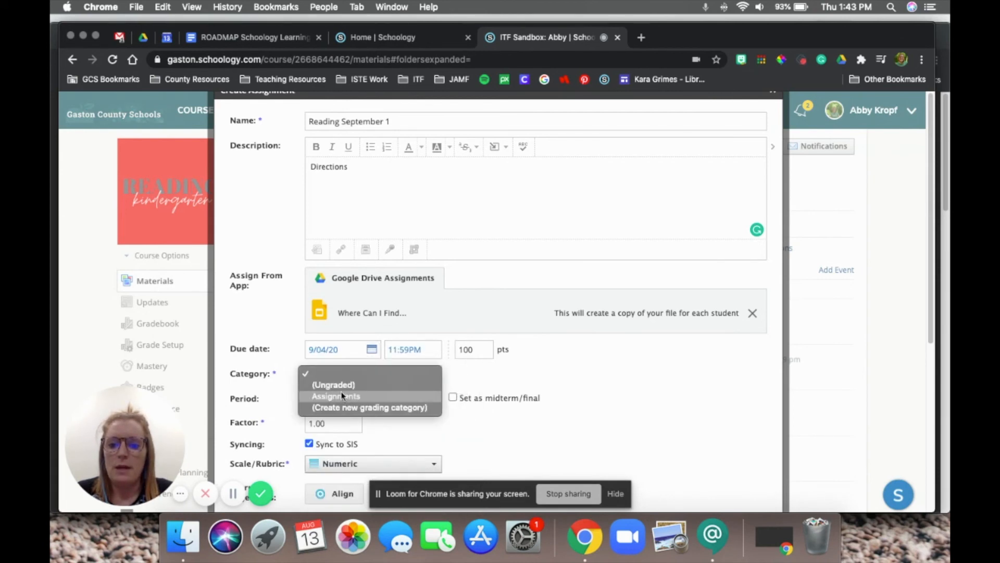
pyautogui.click(342, 385)
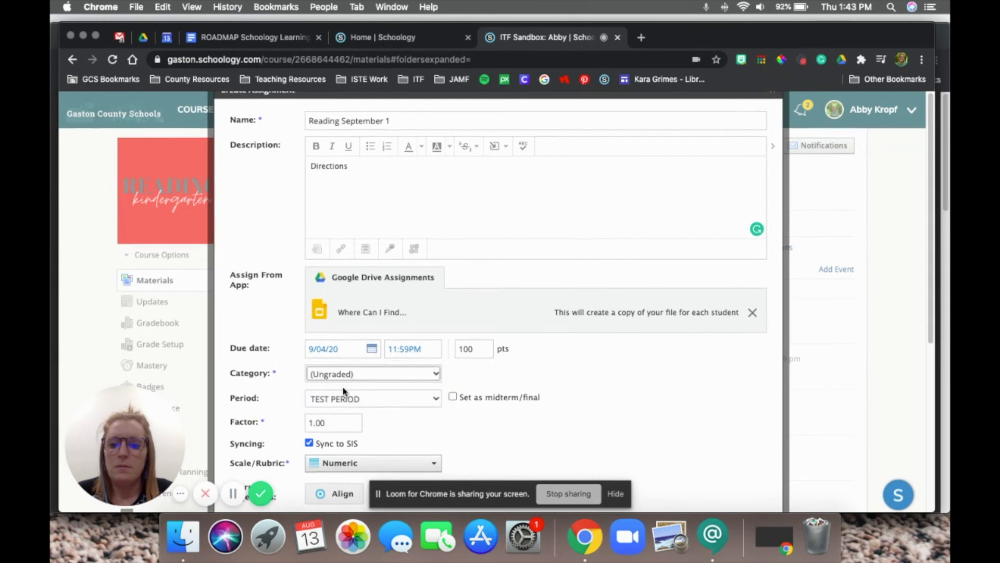
pyautogui.scroll(-2, 344, 388)
pyautogui.scroll(-3, 406, 365)
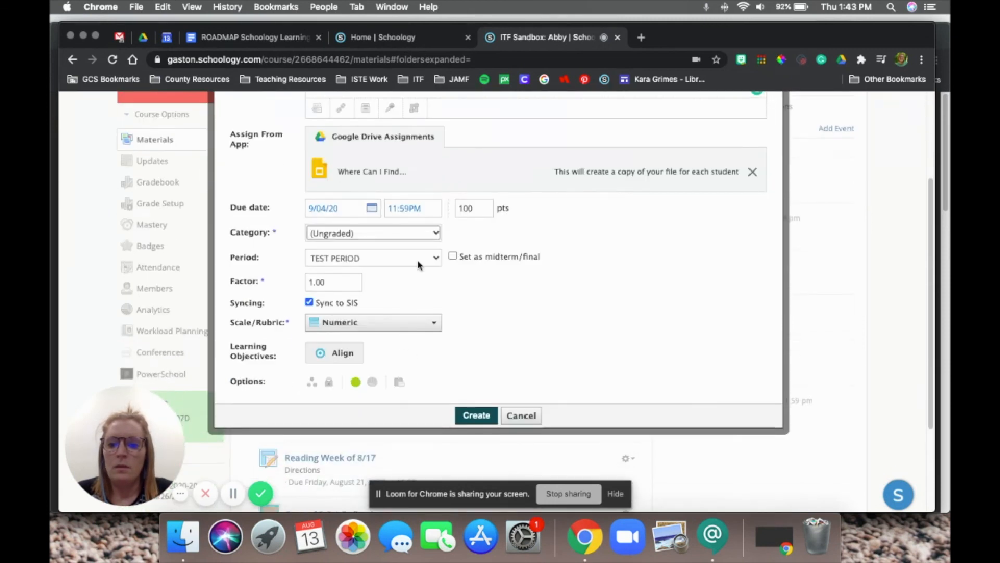
pyautogui.click(477, 416)
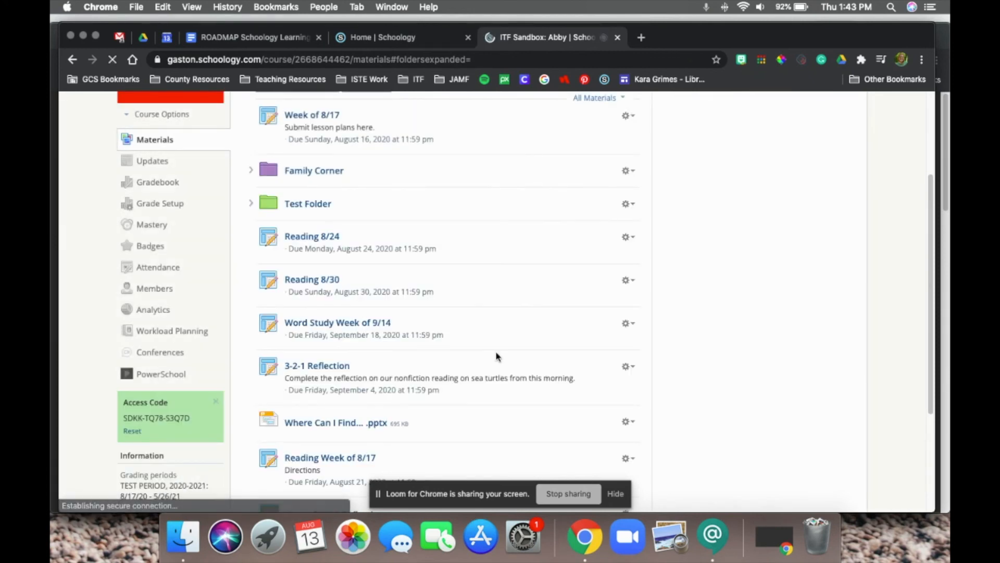
# Step: Find the Reading September 1 assignment at the end of the course materials and open it
pyautogui.scroll(-3, 422, 286)
pyautogui.scroll(-3, 422, 286)
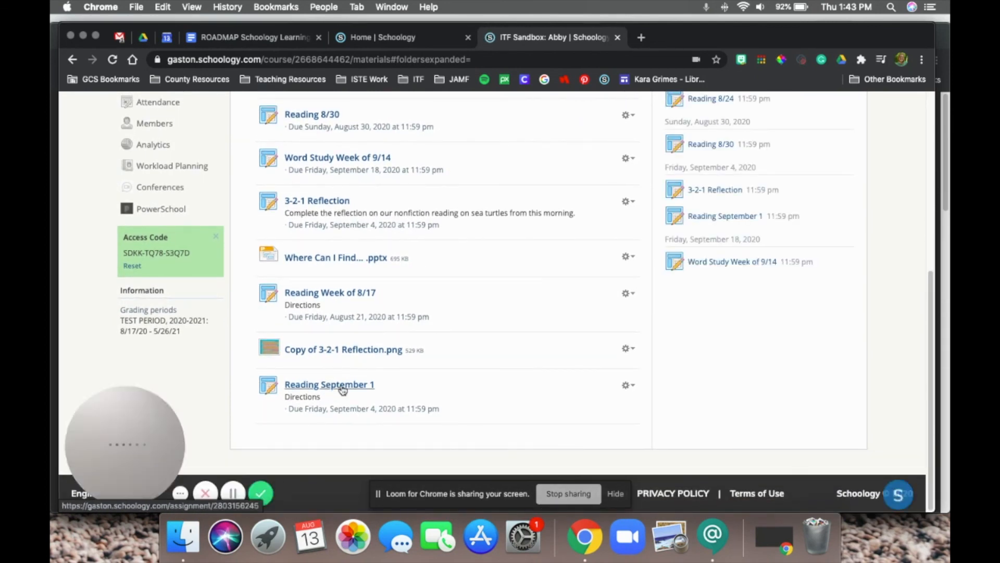
pyautogui.click(342, 387)
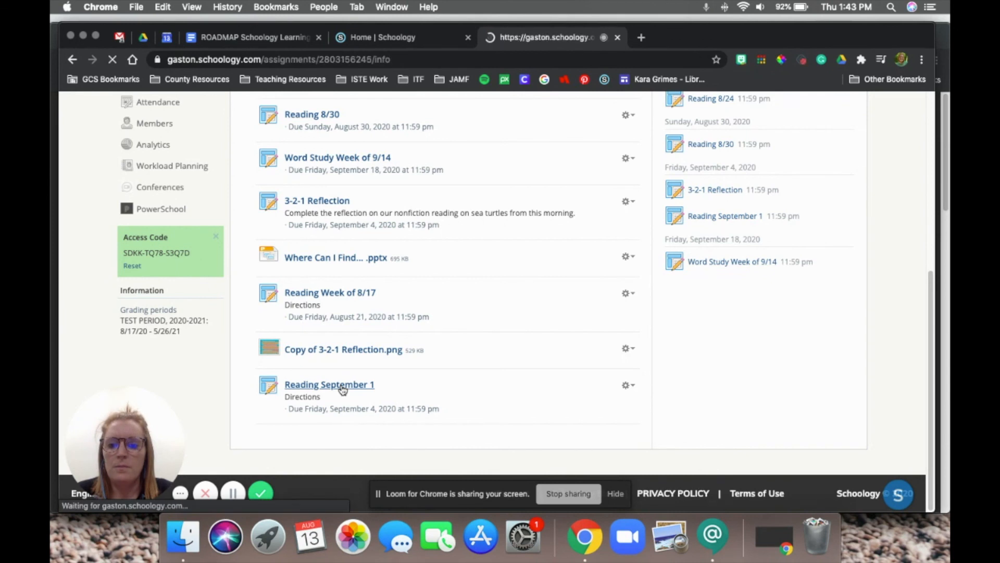